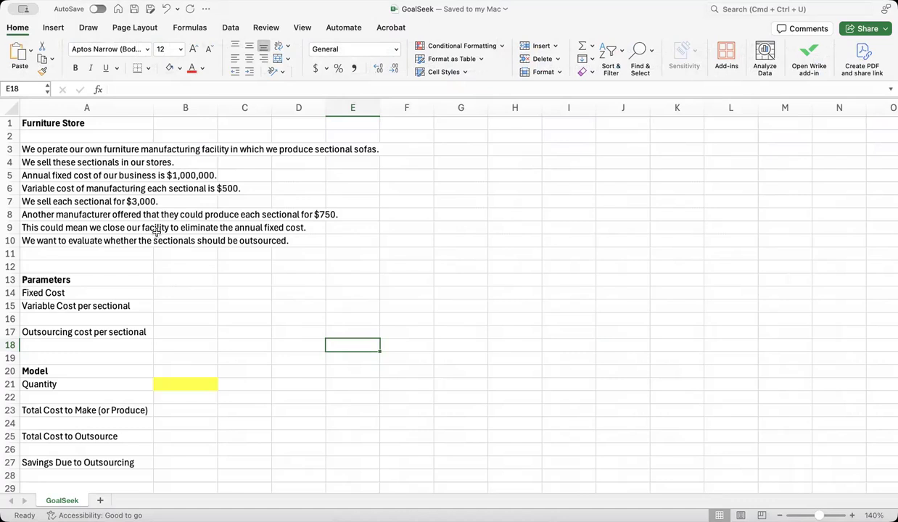
pyautogui.click(111, 213)
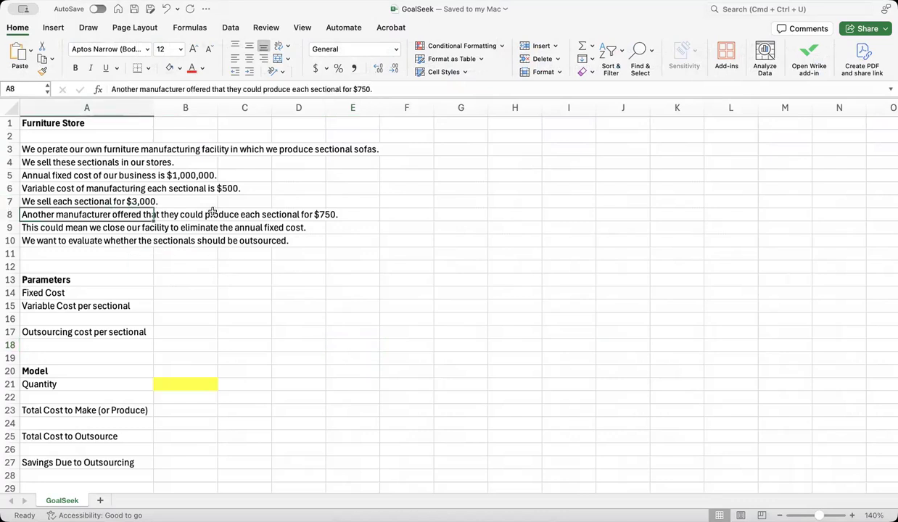
pyautogui.click(255, 176)
pyautogui.click(291, 175)
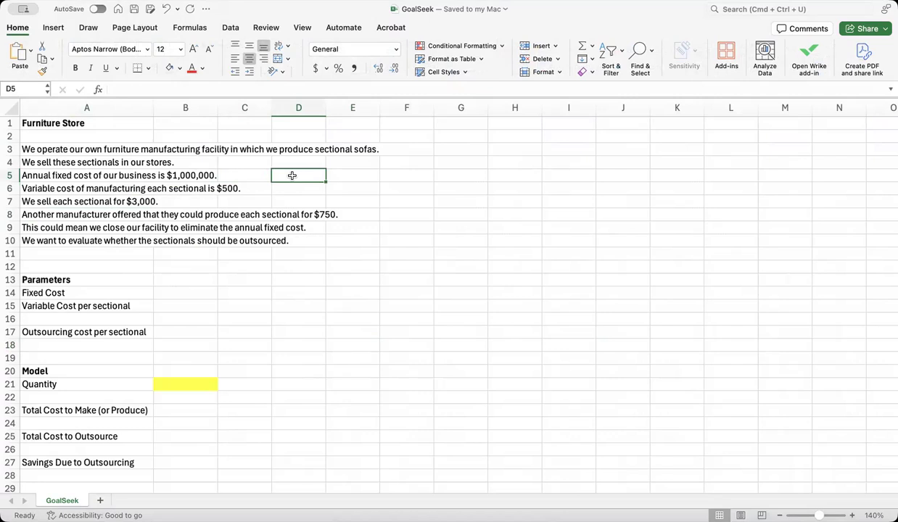
pyautogui.click(293, 188)
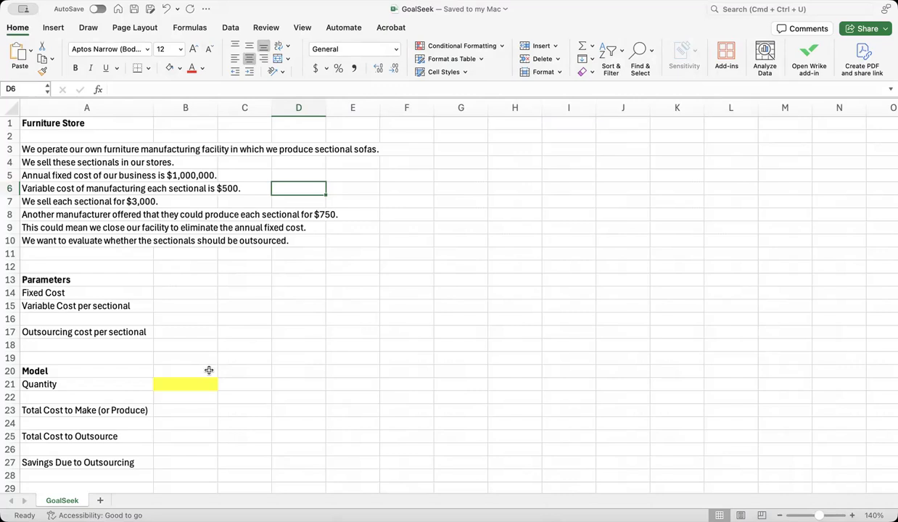
# Enter the Fixed Cost of 1000000 in B14 and the Variable Cost per sectional of 500 in B15.
pyautogui.click(192, 290)
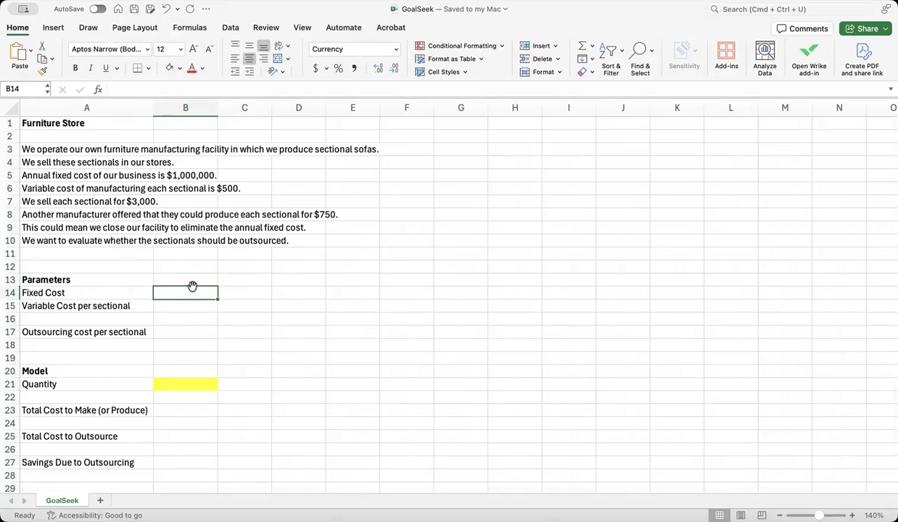
pyautogui.write('1000')
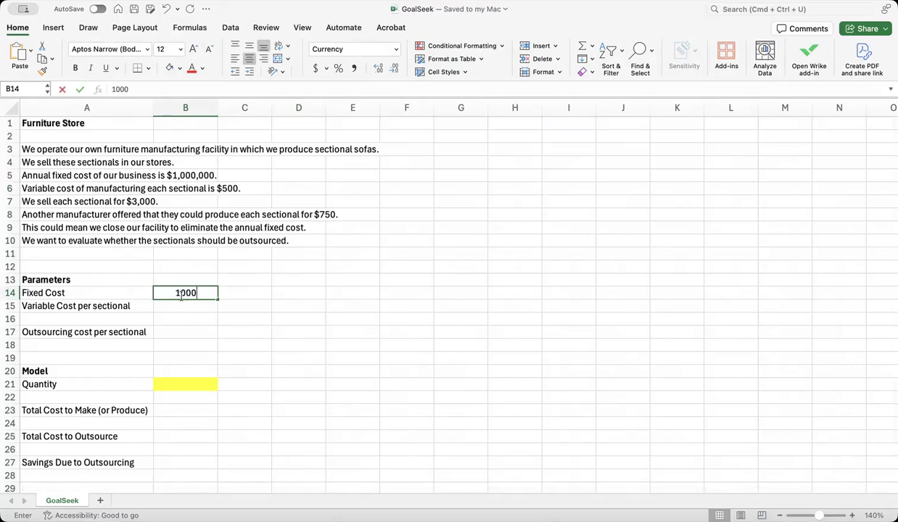
pyautogui.write('000')
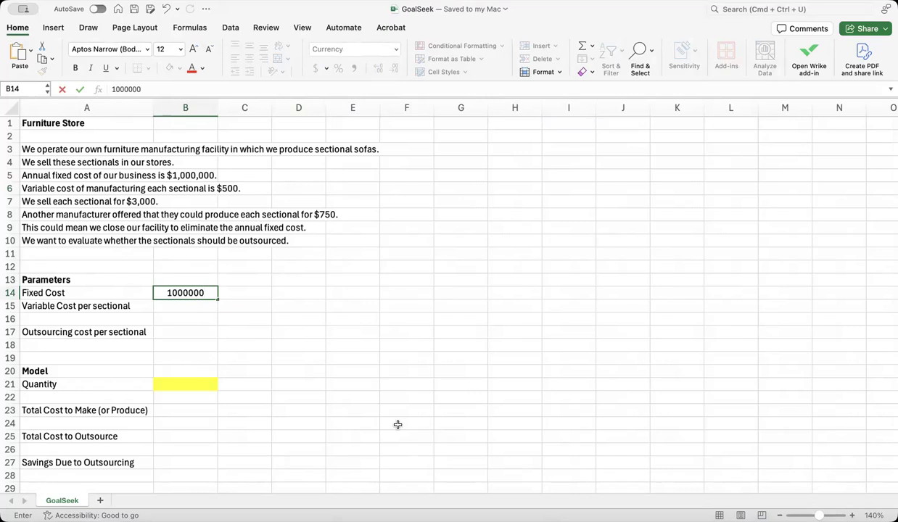
pyautogui.press('Return')
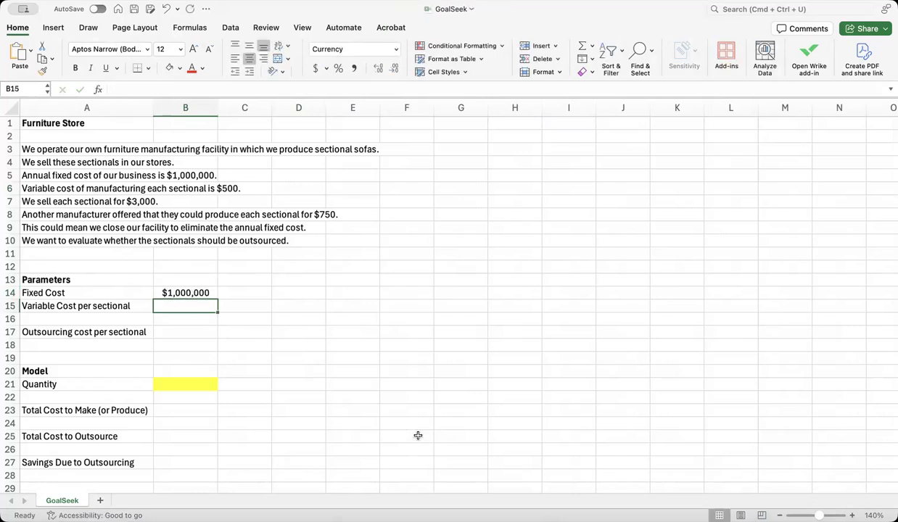
pyautogui.write('500')
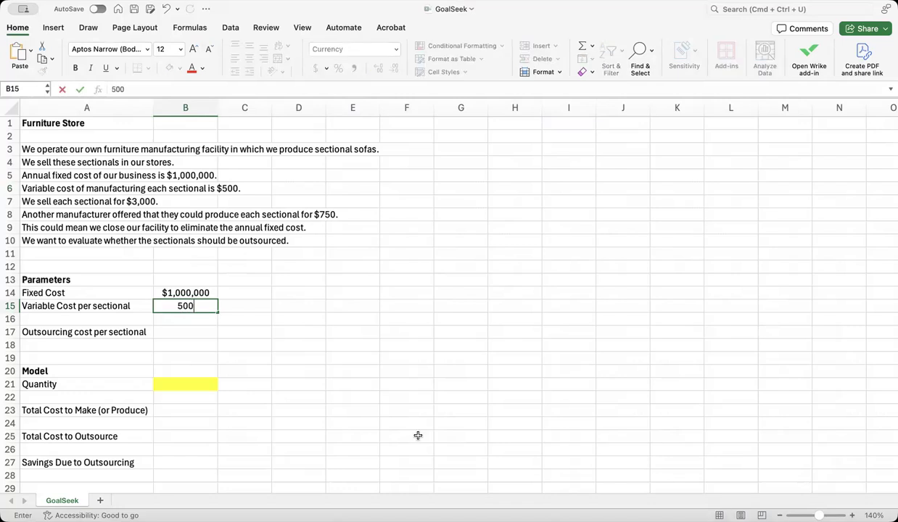
pyautogui.press('Return')
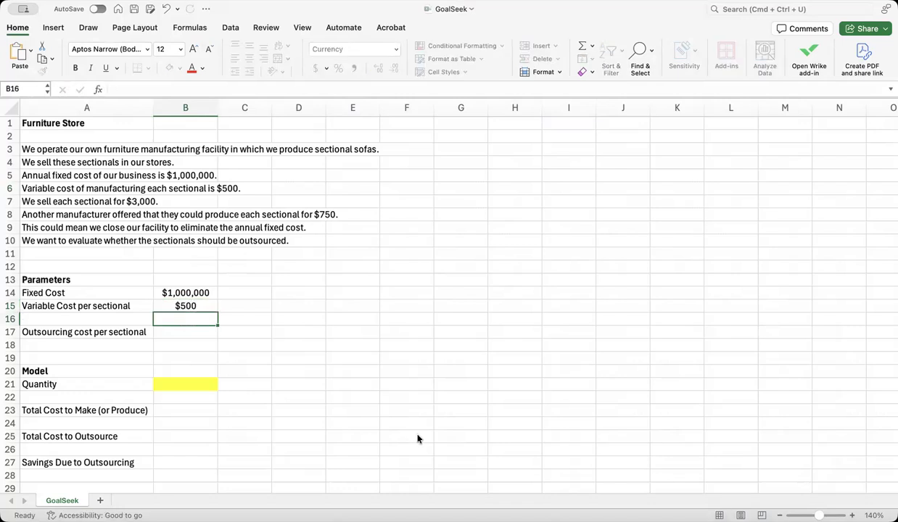
# Enter the Outsourcing cost per sectional of 750 in B17.
pyautogui.press('Down')
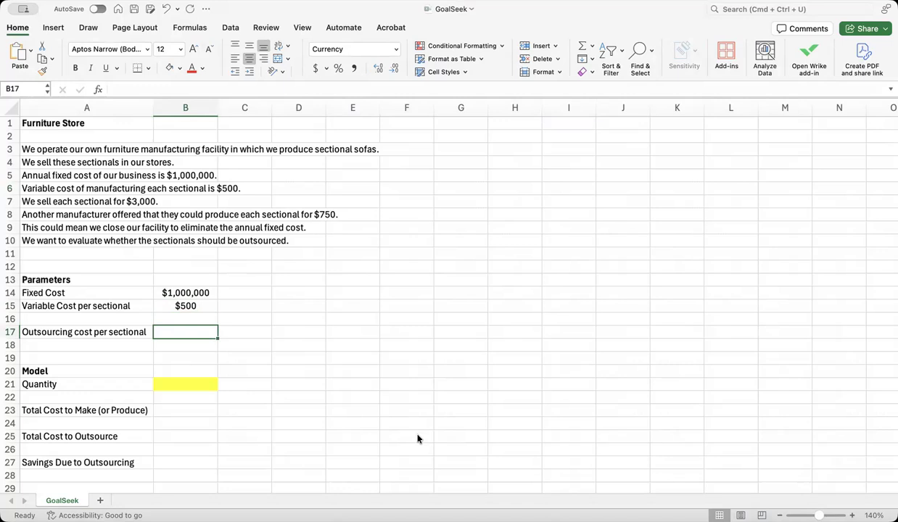
pyautogui.write('750')
pyautogui.press('Return')
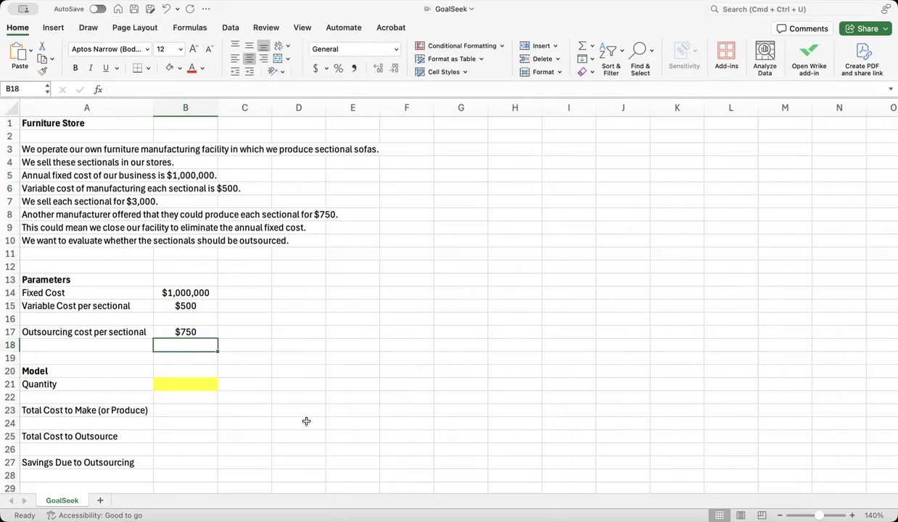
# Calculate the Total Cost to Make in B23 as fixed cost plus variable cost times quantity, =B14 + B15*B21.
pyautogui.click(174, 412)
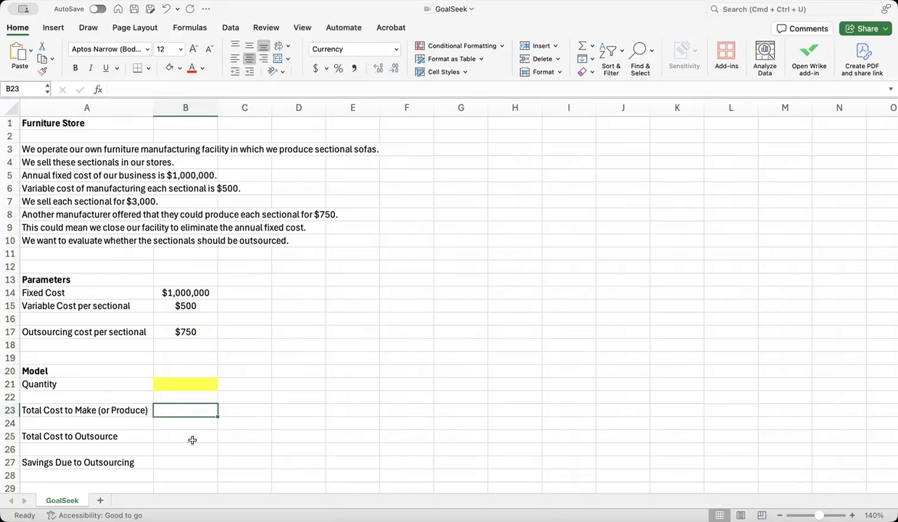
pyautogui.write('=')
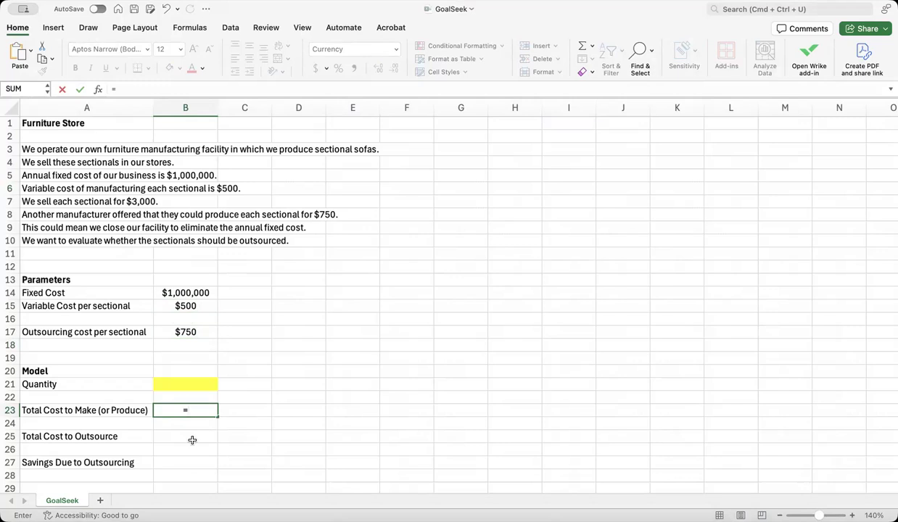
pyautogui.click(190, 296)
pyautogui.write('+')
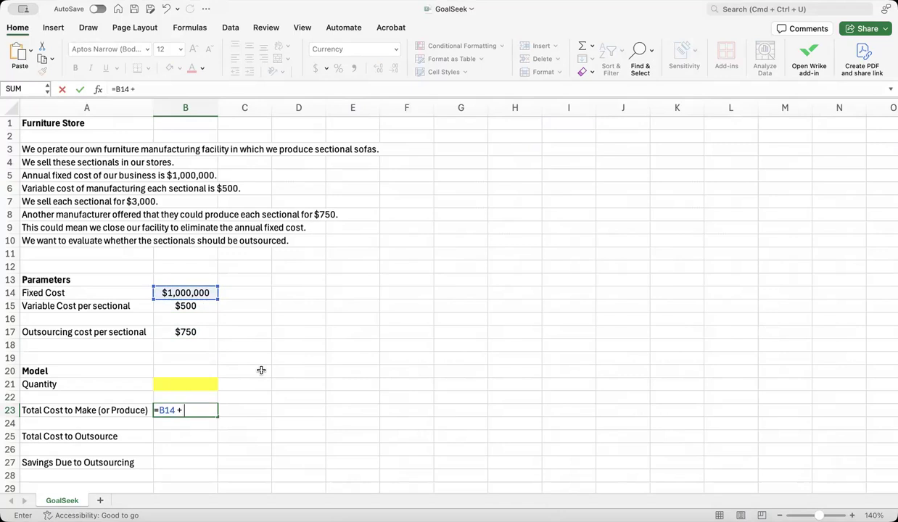
pyautogui.click(193, 303)
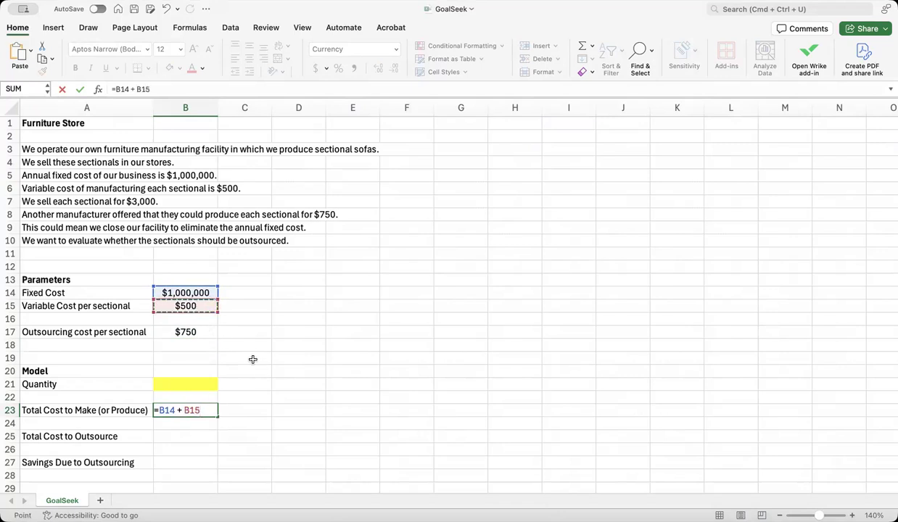
pyautogui.write('*')
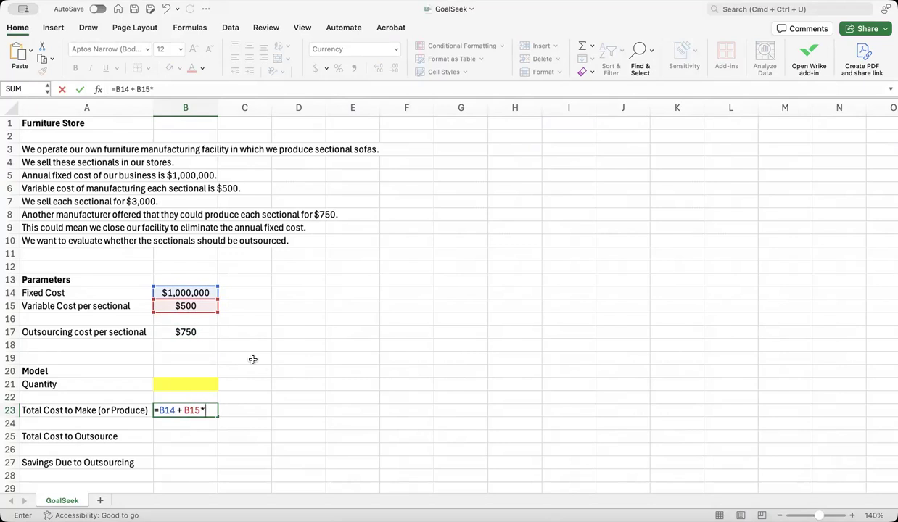
pyautogui.click(184, 381)
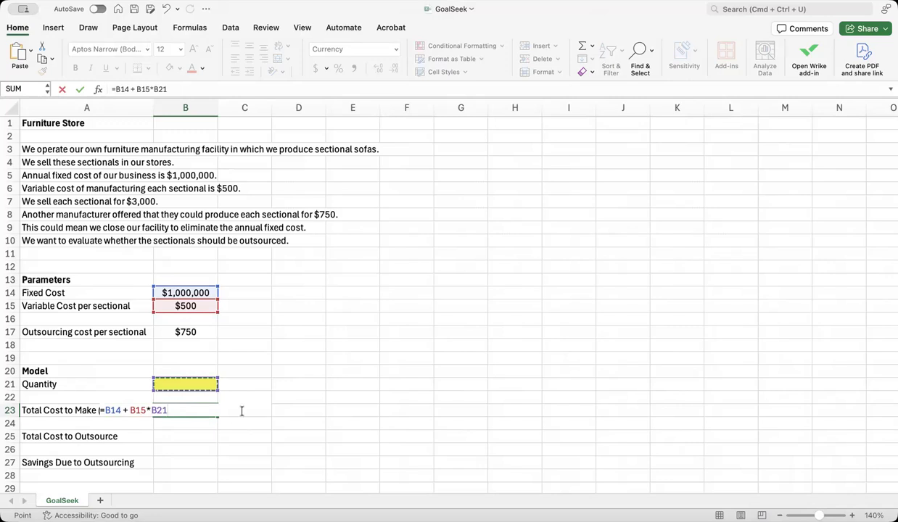
pyautogui.press('Return')
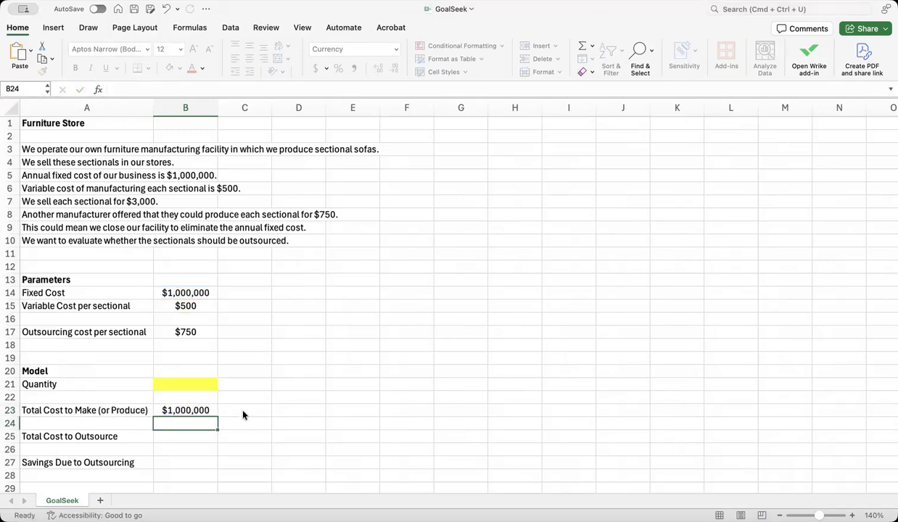
# Show the formulas in the sheet's cells and autofit the width of column A to its text.
pyautogui.hotkey('ctrl', '`')
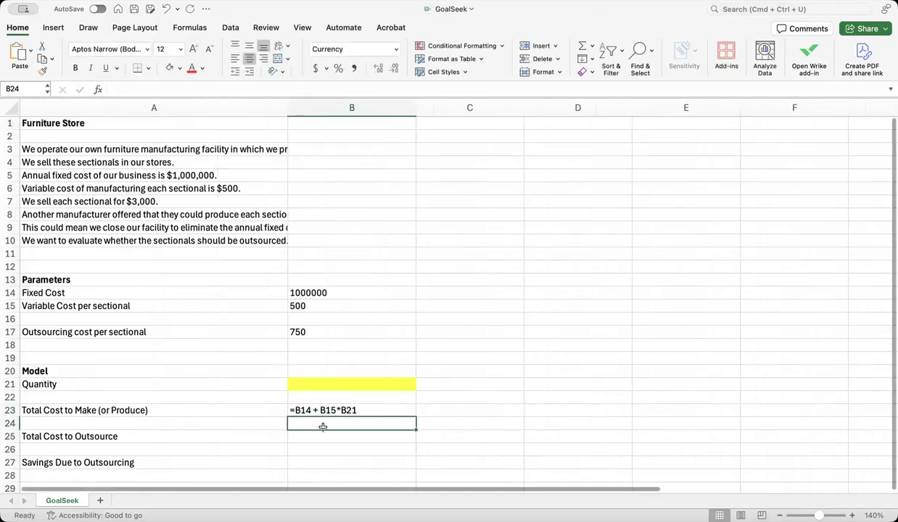
pyautogui.click(367, 388)
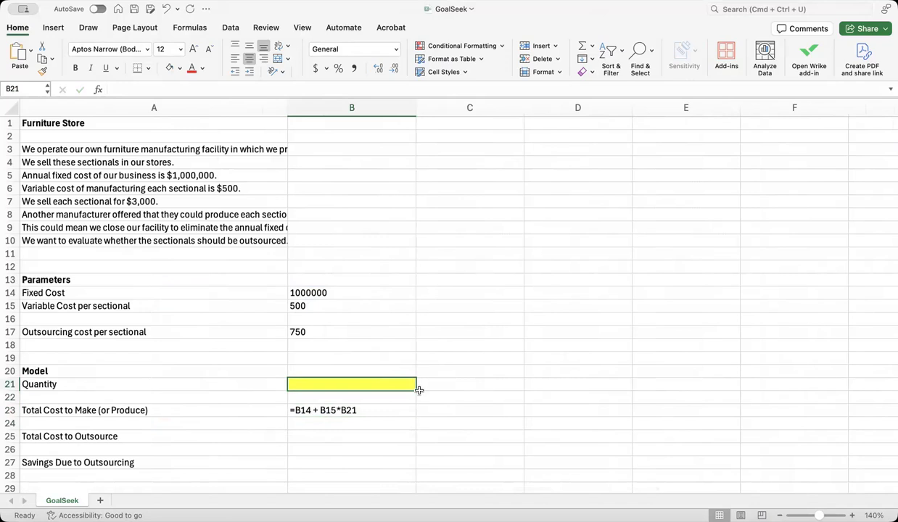
pyautogui.doubleClick(287, 107)
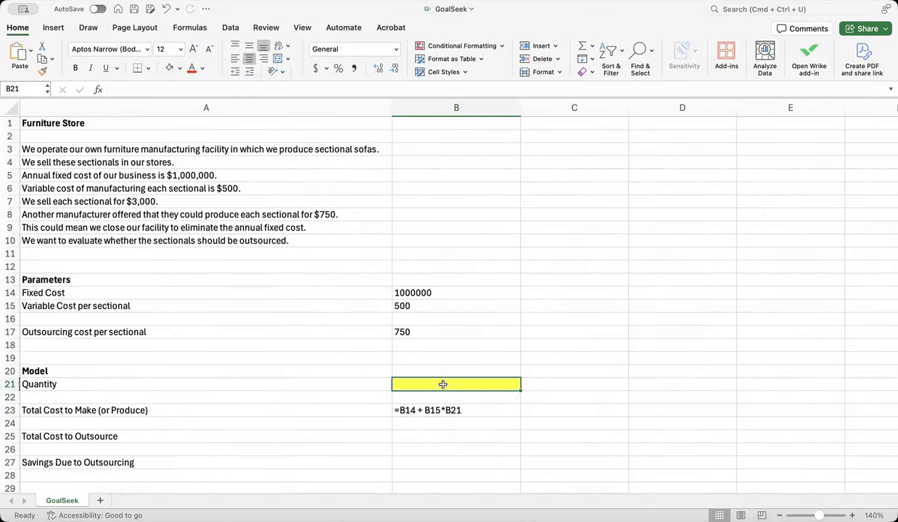
# Calculate the Total Cost to Outsource in B25 as outsourcing cost per sectional times quantity, =B17*B21.
pyautogui.click(421, 436)
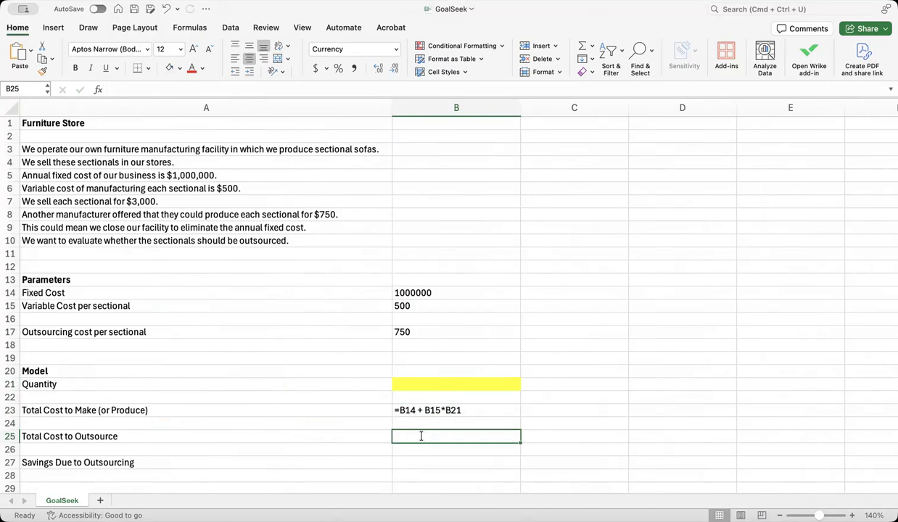
pyautogui.write('=')
pyautogui.click(460, 333)
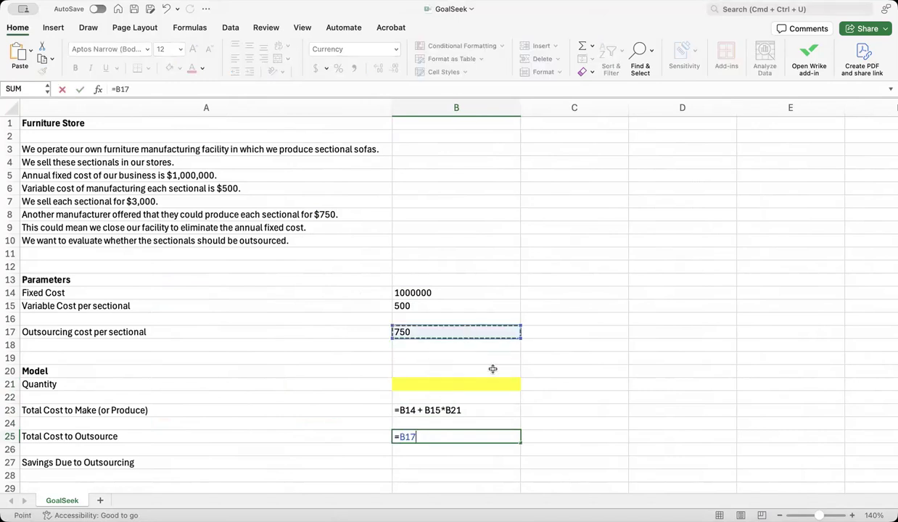
pyautogui.write('*')
pyautogui.click(449, 379)
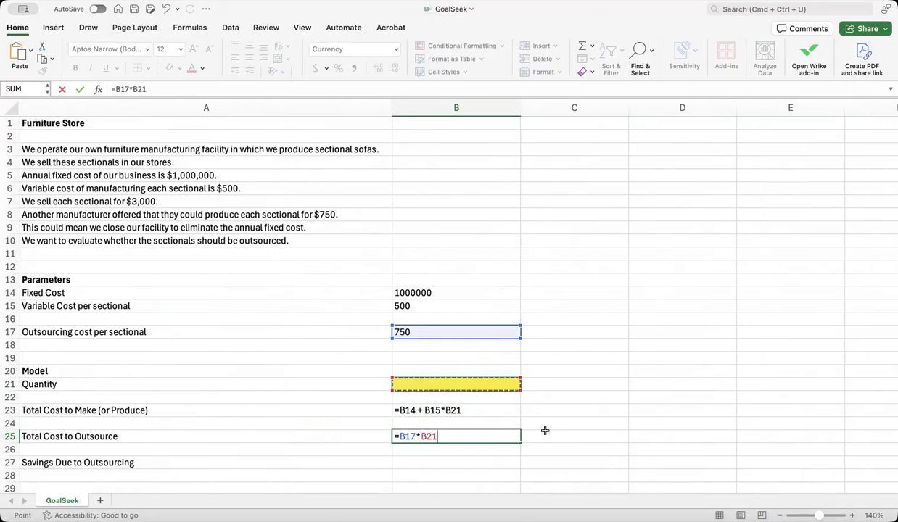
pyautogui.press('Return')
pyautogui.press('Return')
# Calculate the Savings Due to Outsourcing in B27 with =B23 - B25, and switch the sheet back to showing values.
pyautogui.write('=')
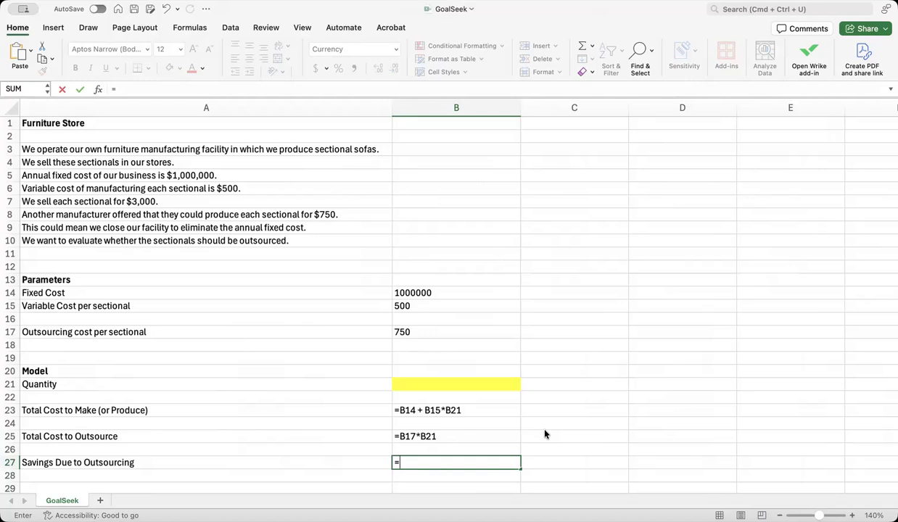
pyautogui.click(454, 410)
pyautogui.write('-')
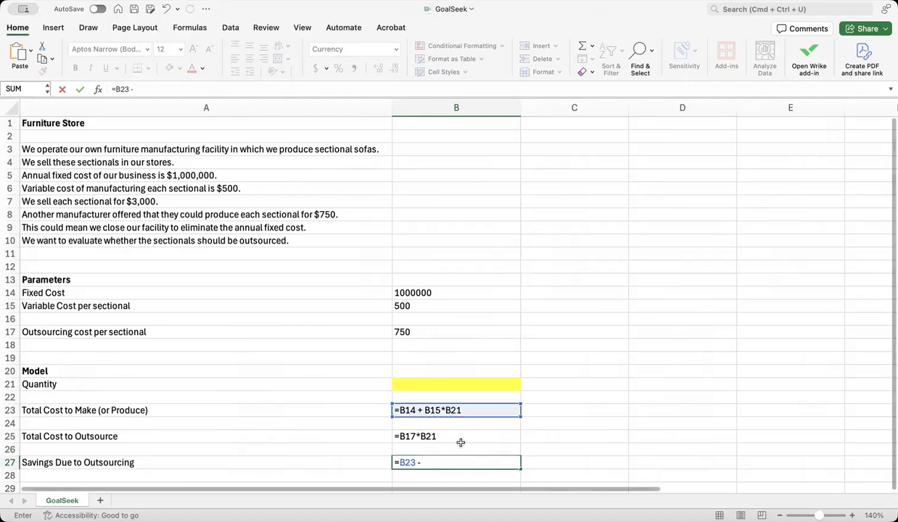
pyautogui.click(453, 435)
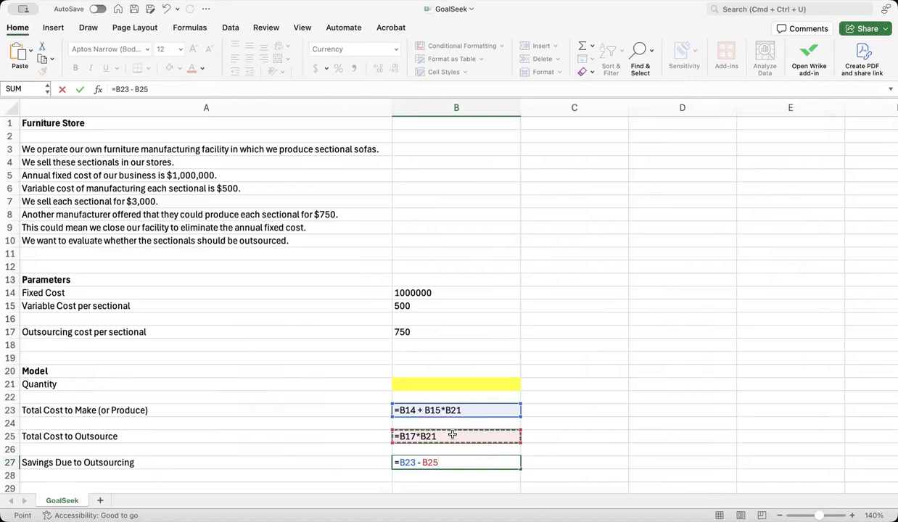
pyautogui.press('Return')
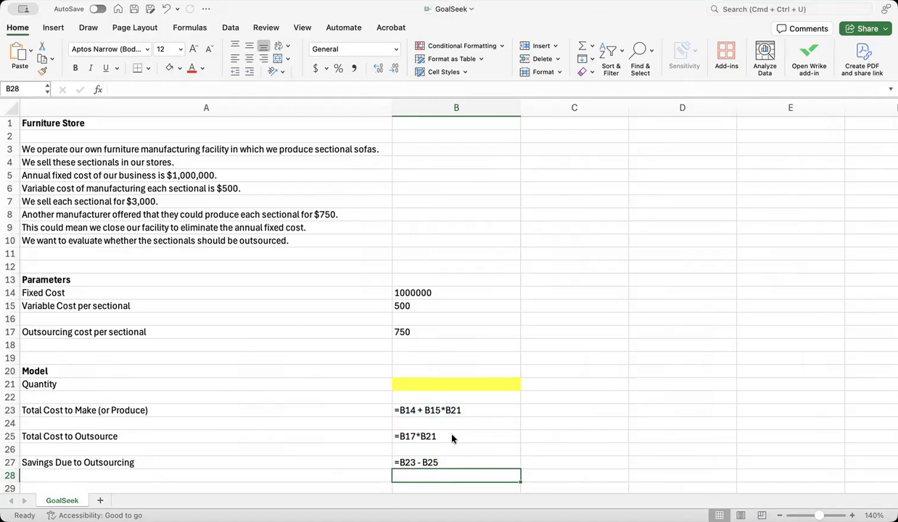
pyautogui.hotkey('ctrl', '`')
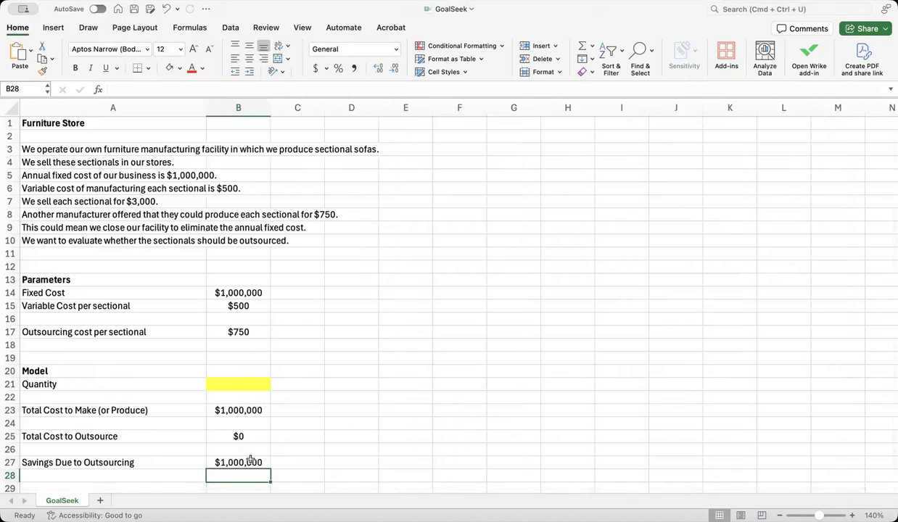
# Test the model with quantities of 1000, 2000 and 5000 in B21, one after another.
pyautogui.click(238, 382)
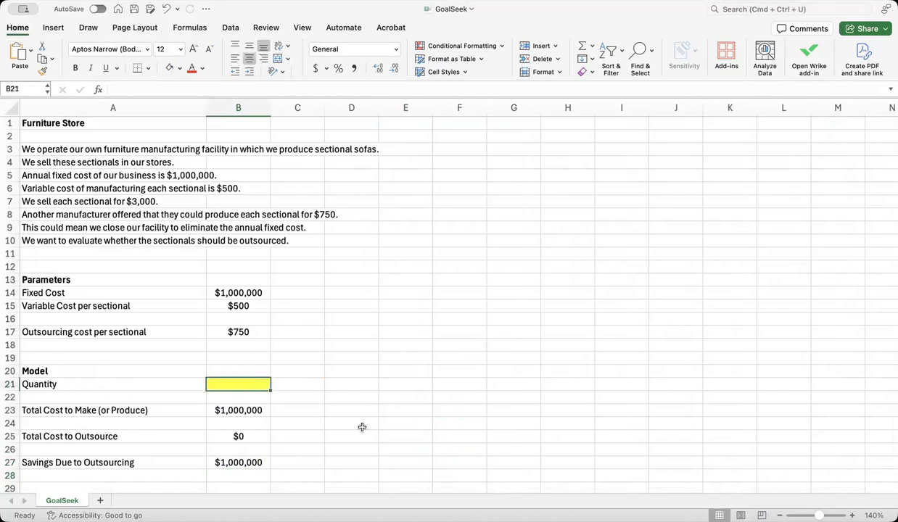
pyautogui.write('1000')
pyautogui.press('Return')
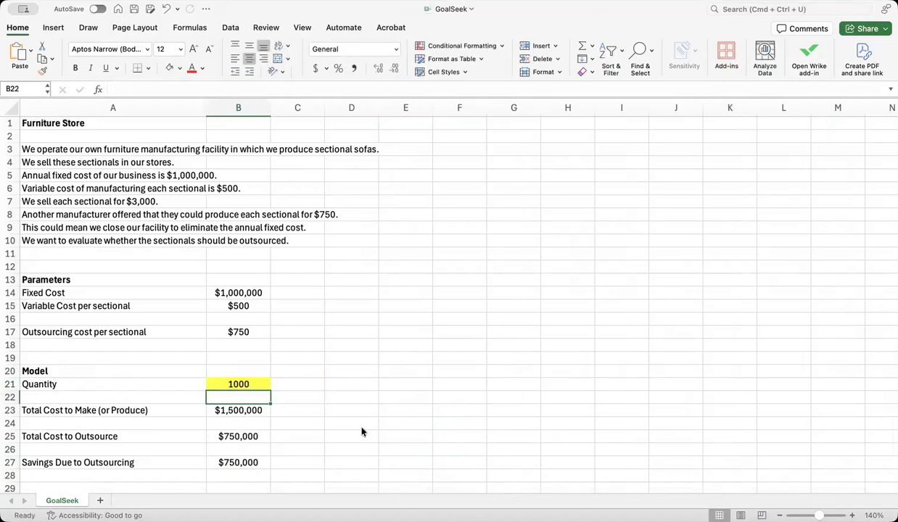
pyautogui.click(239, 381)
pyautogui.write('2000')
pyautogui.press('Return')
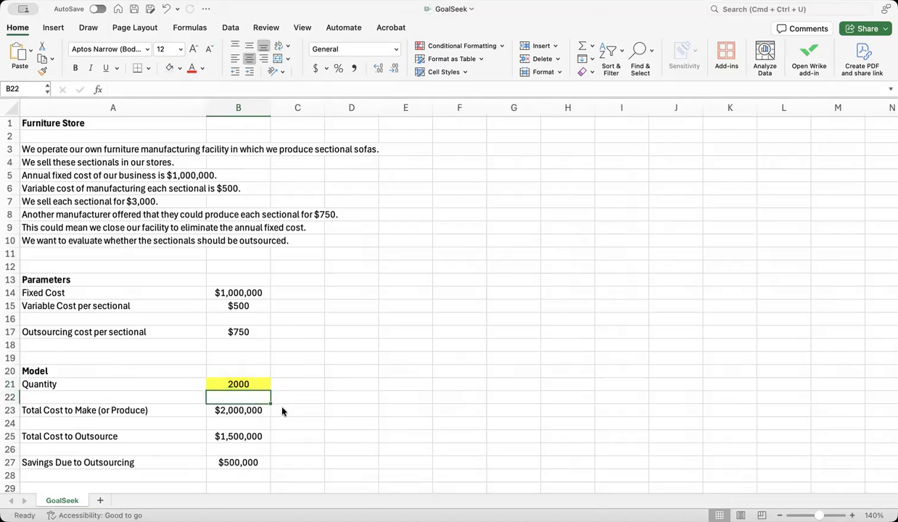
pyautogui.click(257, 380)
pyautogui.write('5000')
pyautogui.press('Return')
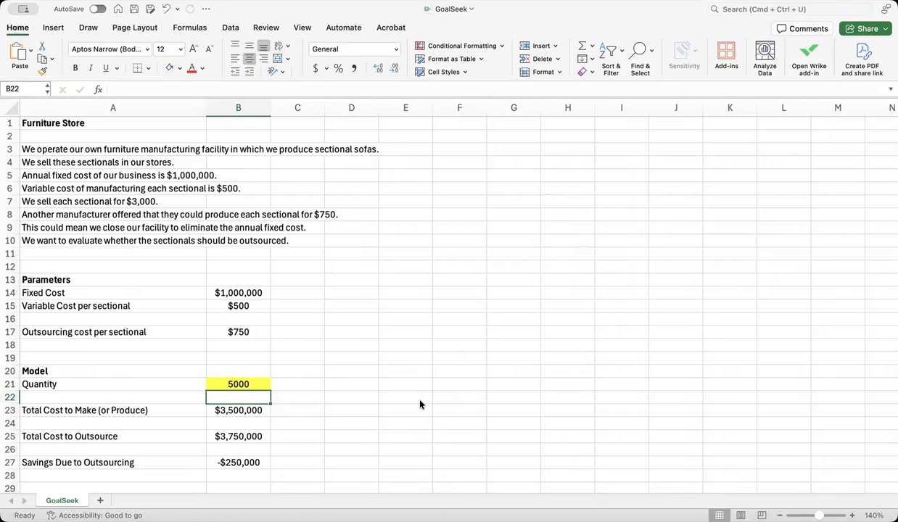
# Clear the trial quantity from B21.
pyautogui.click(41, 253)
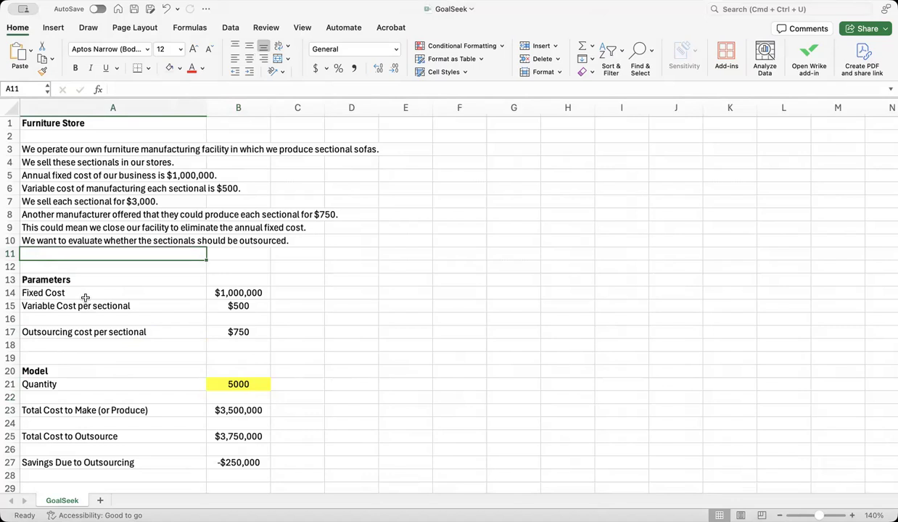
pyautogui.click(249, 384)
pyautogui.press('Delete')
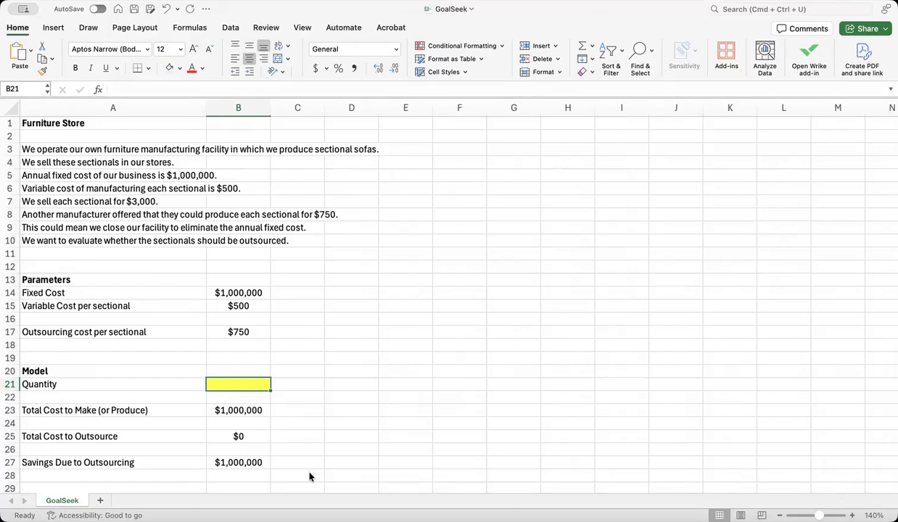
# Start a Goal Seek What-If Analysis with the Savings Due to Outsourcing cell B27 as the set cell.
pyautogui.click(247, 462)
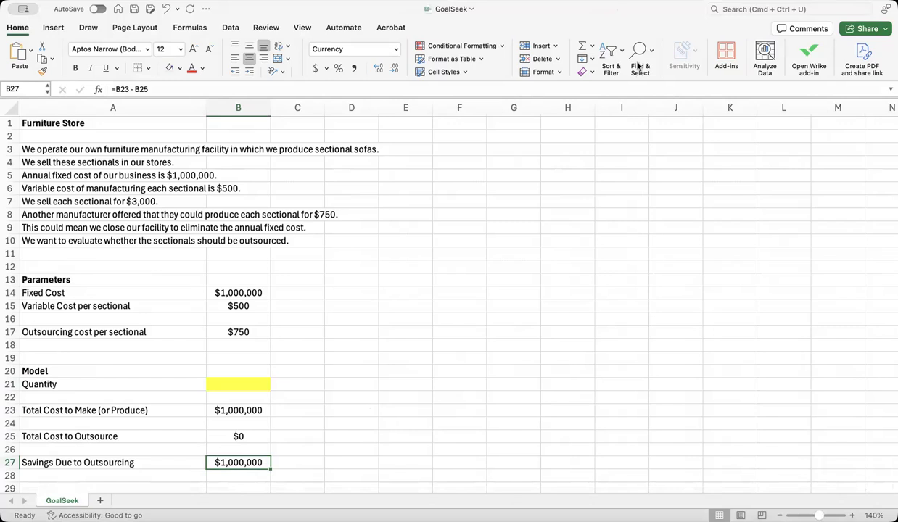
pyautogui.click(230, 26)
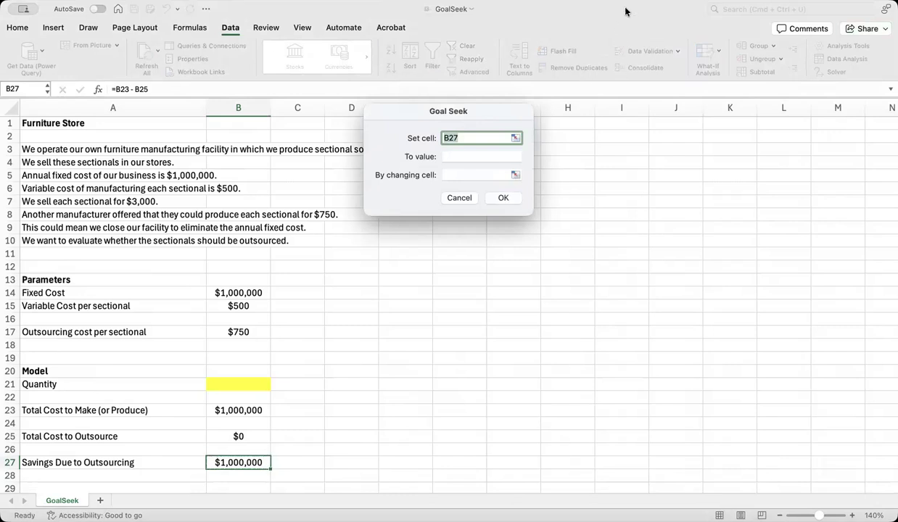
pyautogui.moveTo(493, 132); pyautogui.dragTo(453, 305)
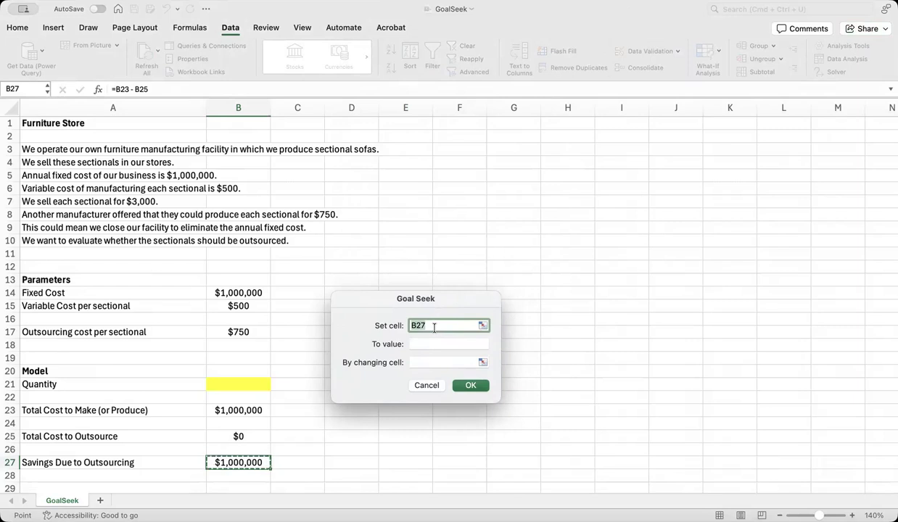
pyautogui.click(250, 462)
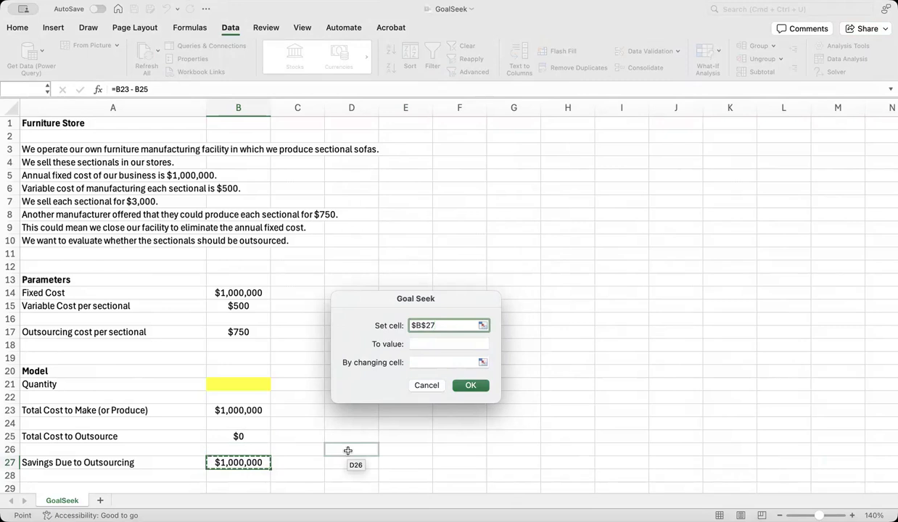
# Goal-seek the savings to a value of 0 by changing the Quantity cell B21, and keep the solution in the sheet.
pyautogui.press('Tab')
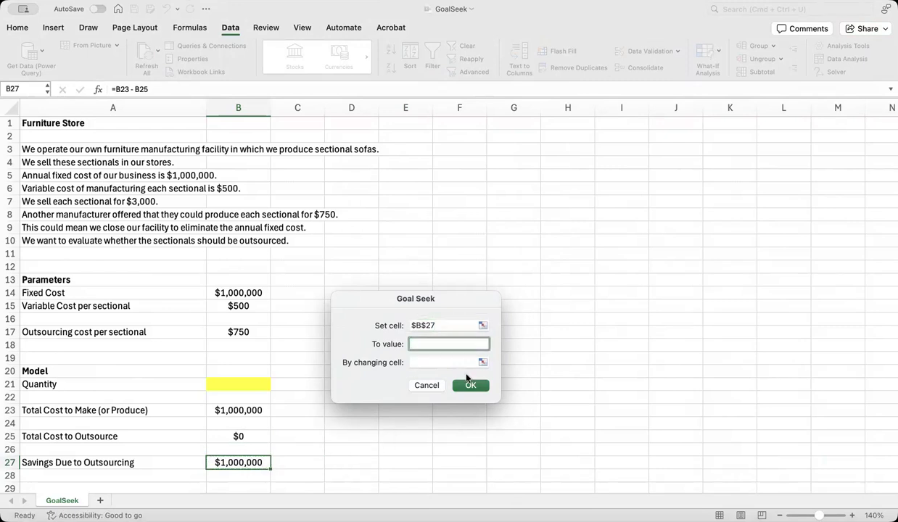
pyautogui.write('0')
pyautogui.click(427, 363)
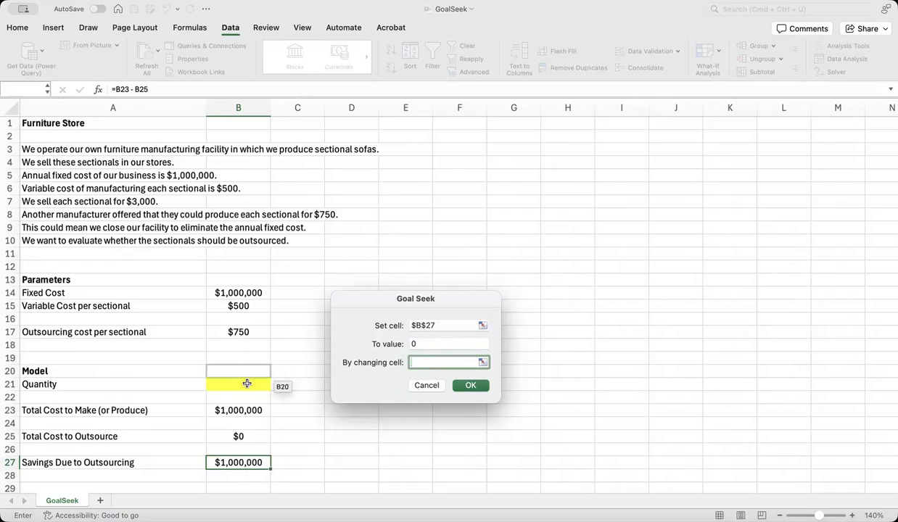
pyautogui.click(246, 384)
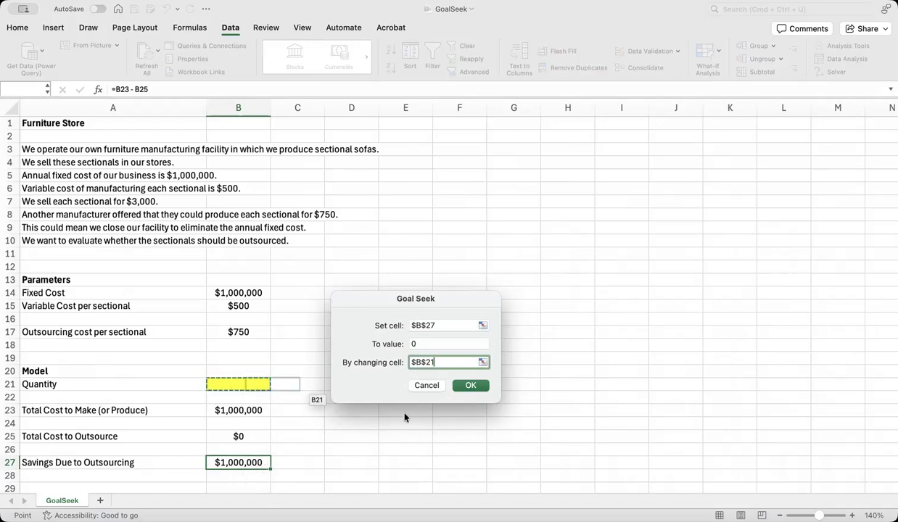
pyautogui.click(468, 385)
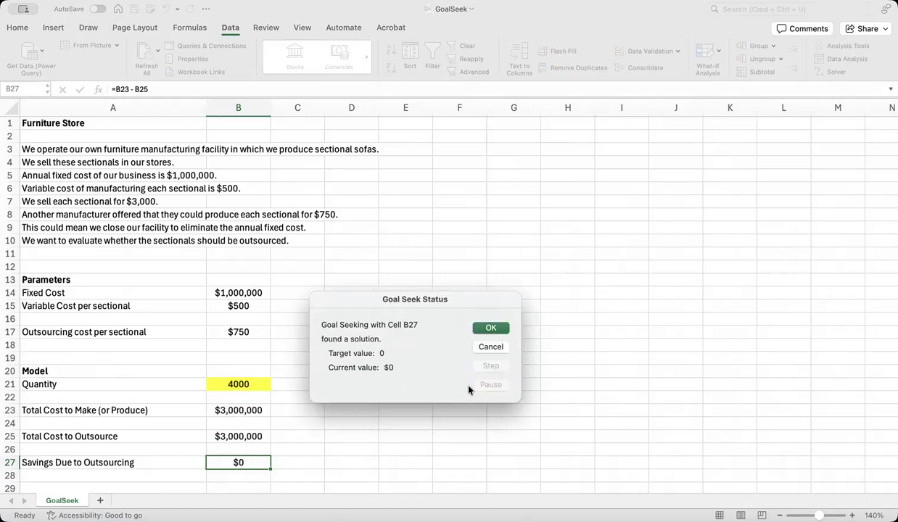
pyautogui.click(495, 330)
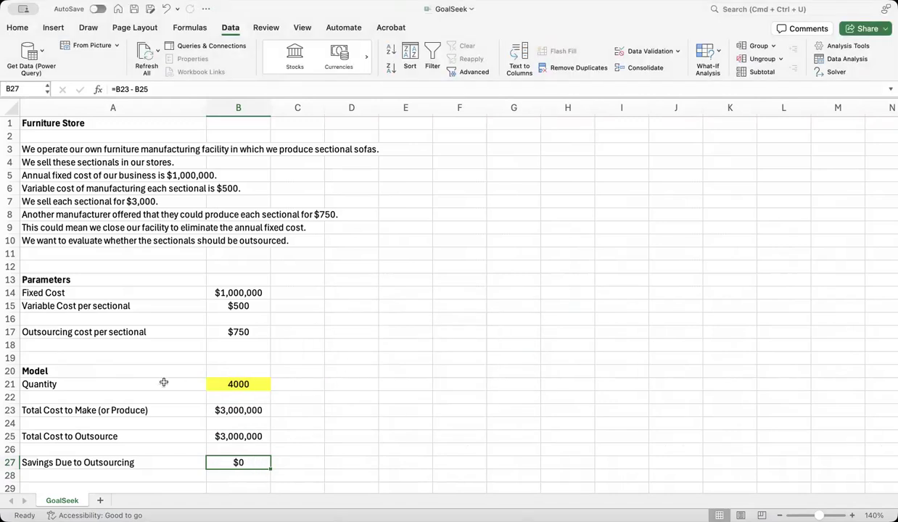
pyautogui.click(261, 378)
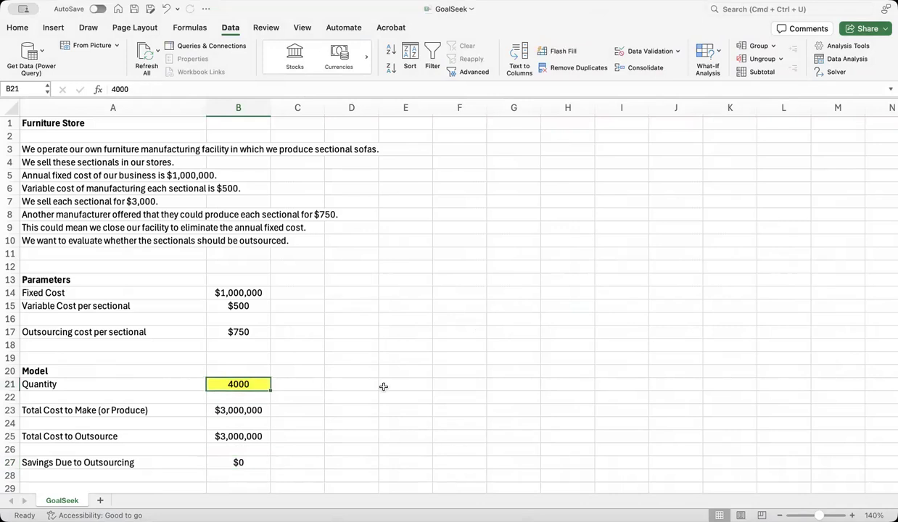